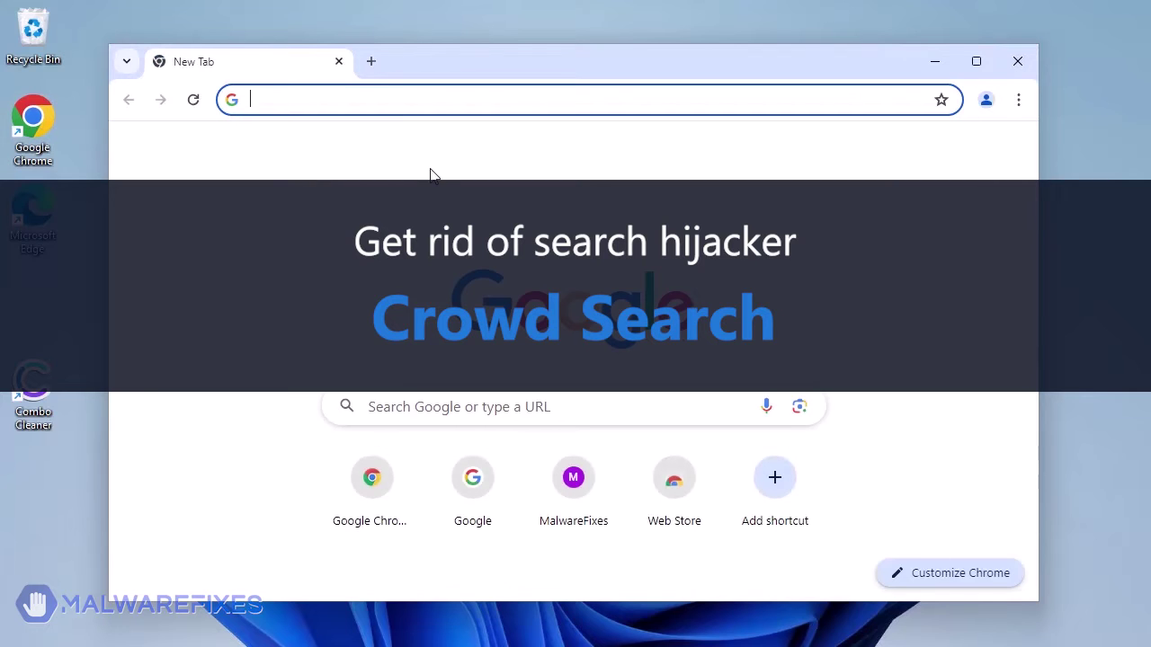
# Search malwarefixes from the Google page and a new tab's omnibox, then close Chrome
pyautogui.click(474, 412)
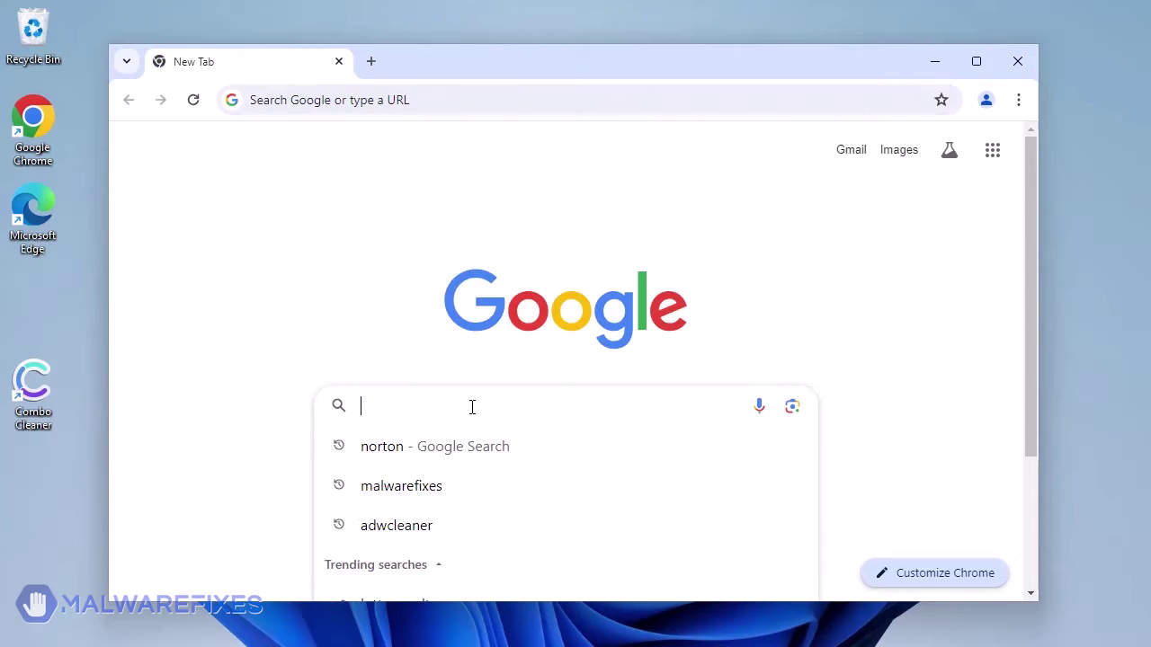
pyautogui.click(437, 487)
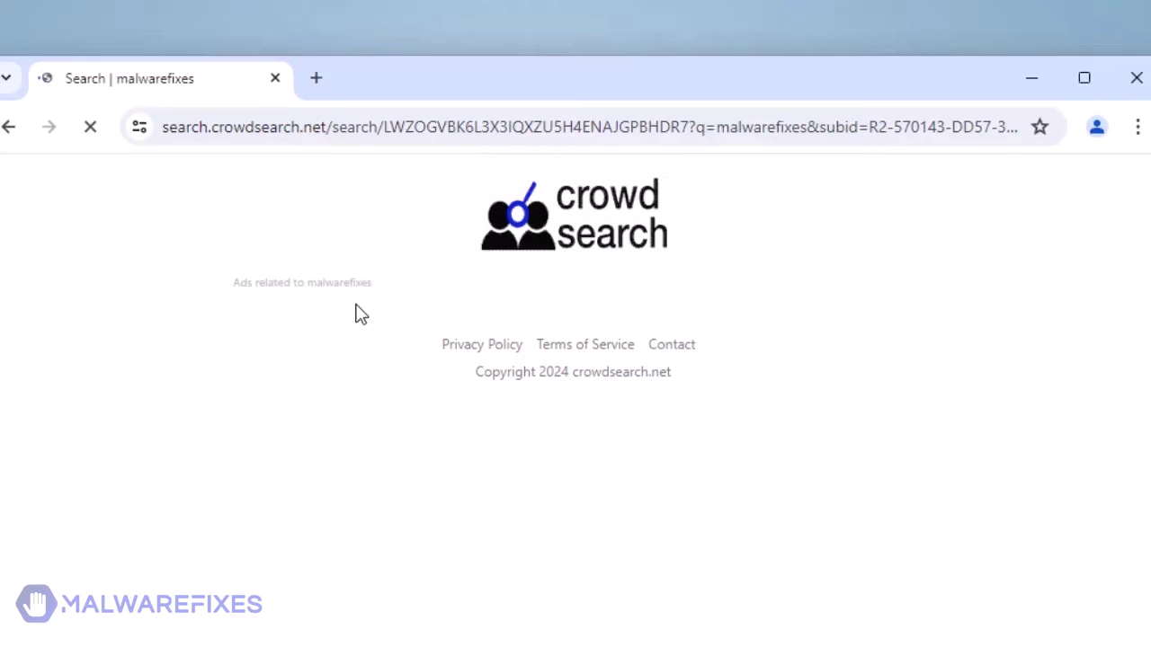
pyautogui.click(322, 76)
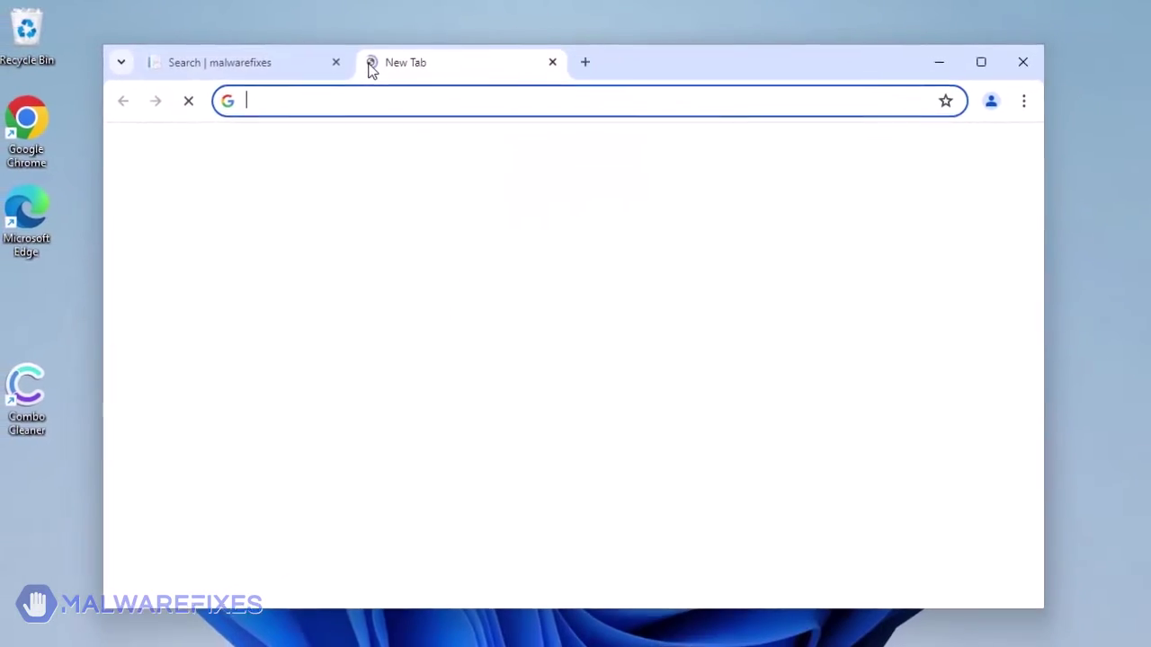
pyautogui.click(365, 105)
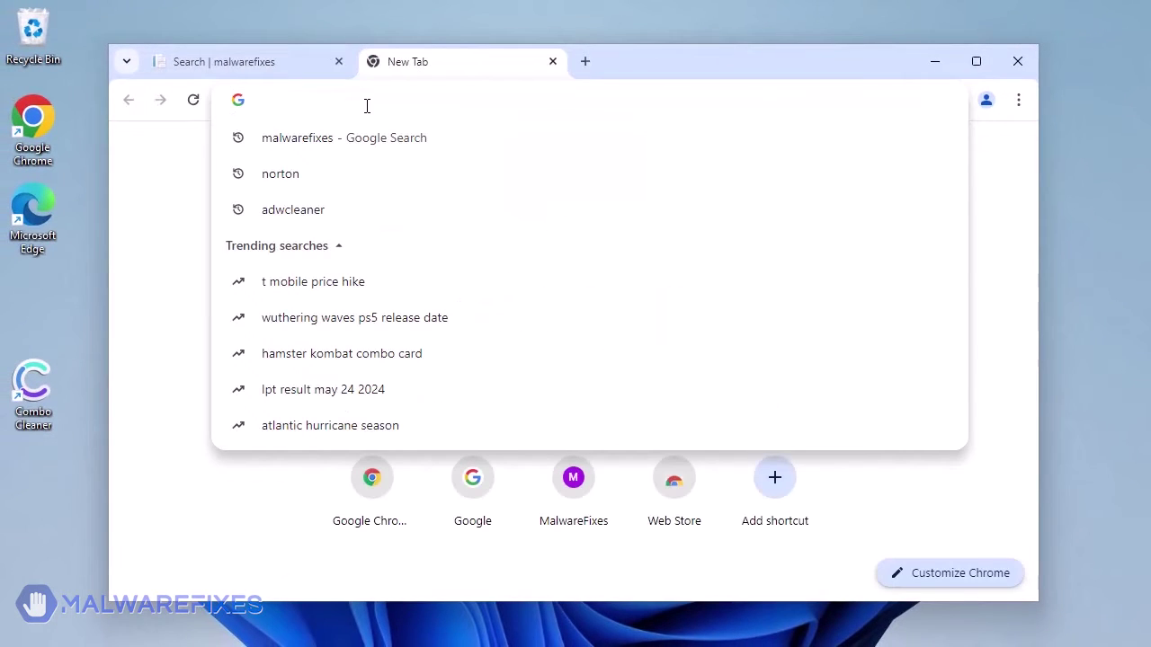
pyautogui.write('malware')
pyautogui.press('Return')
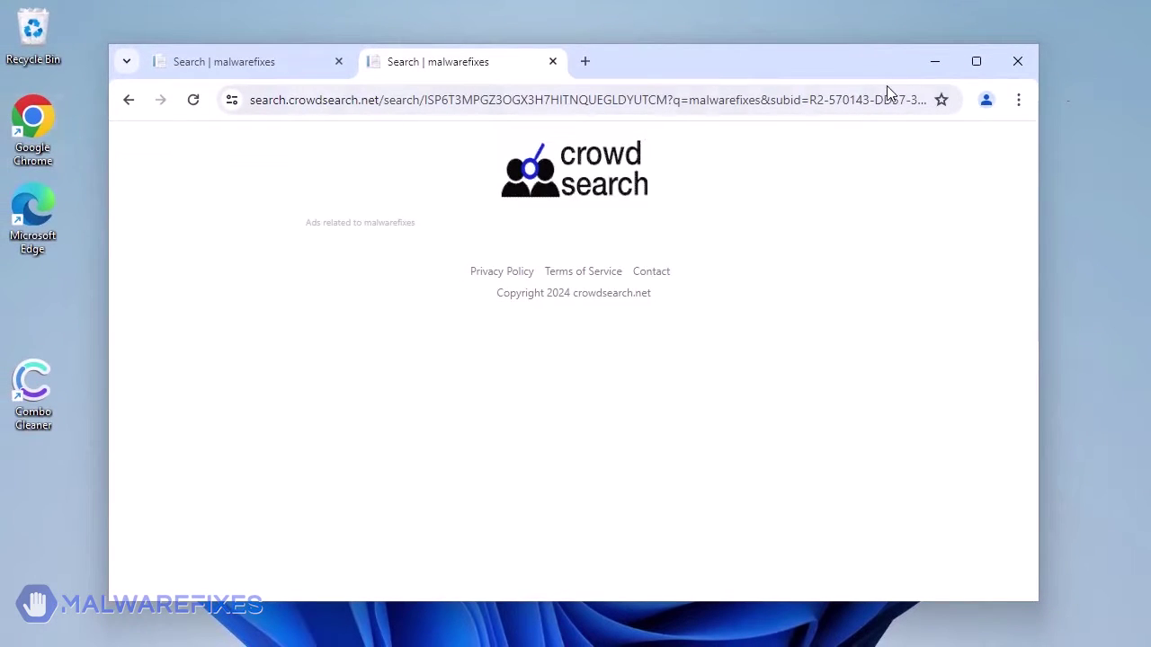
pyautogui.click(1019, 63)
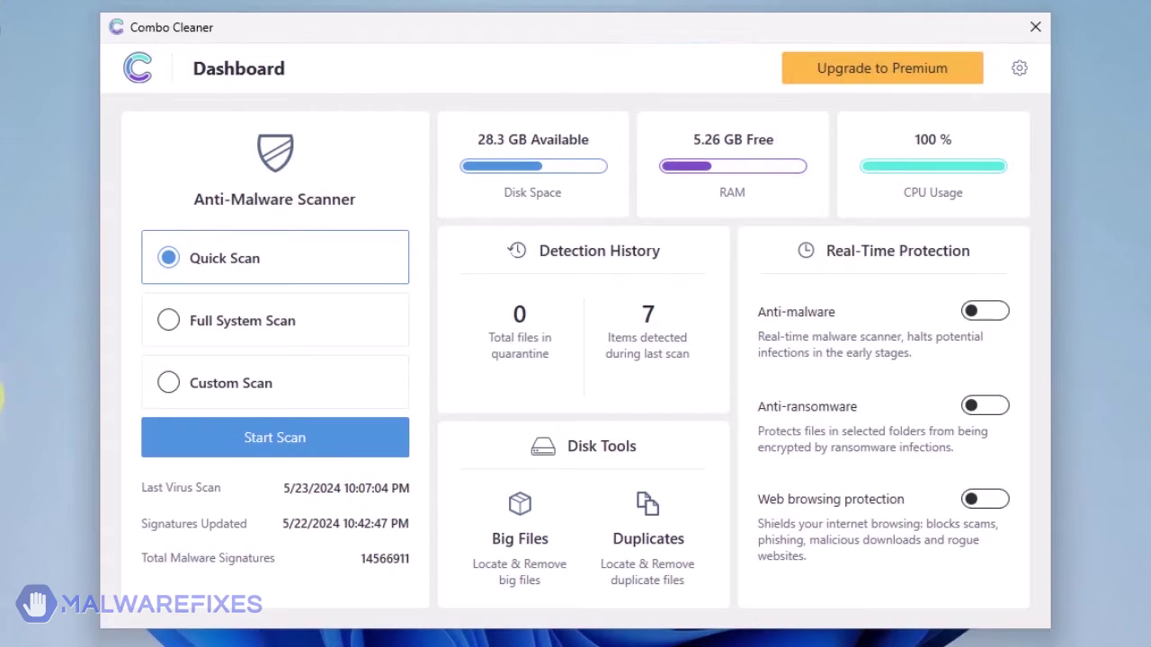
# Start a Quick Scan from the Combo Cleaner dashboard
pyautogui.click(275, 437)
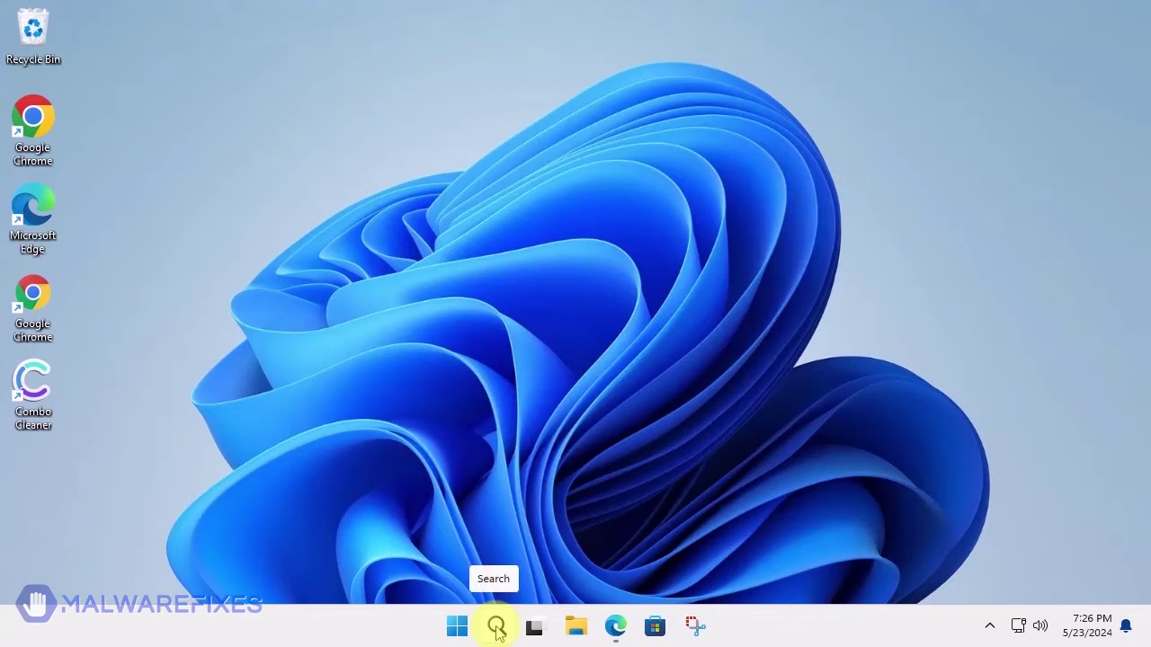
# Search Windows for appwiz.cpl and launch the control panel item
pyautogui.click(496, 627)
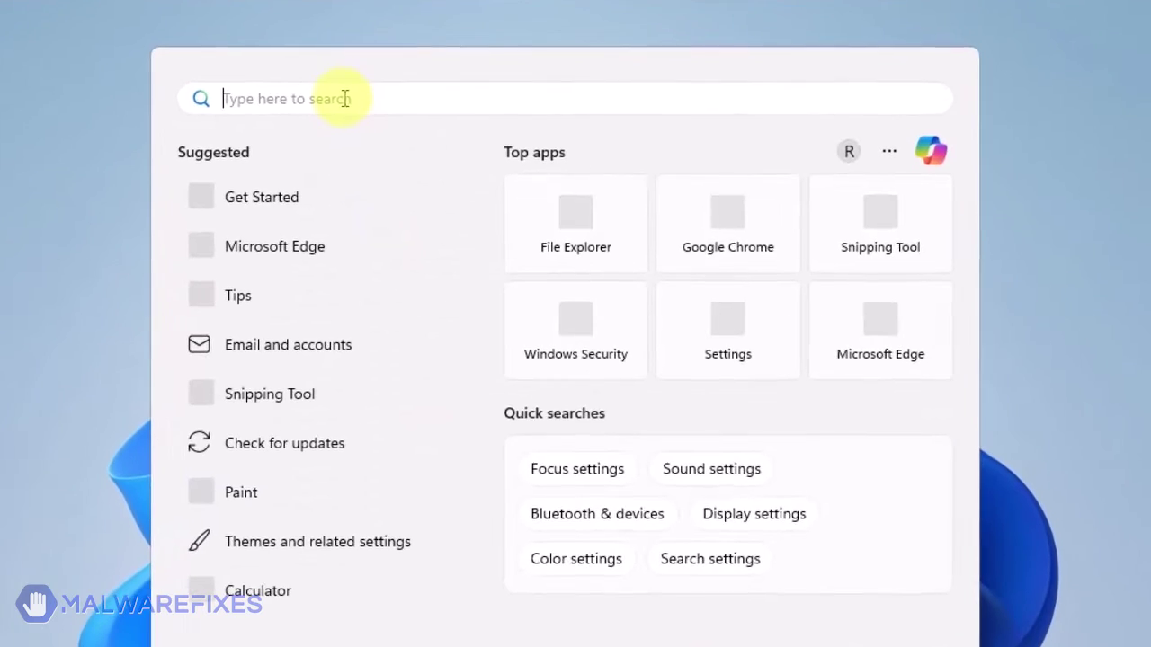
pyautogui.write('app')
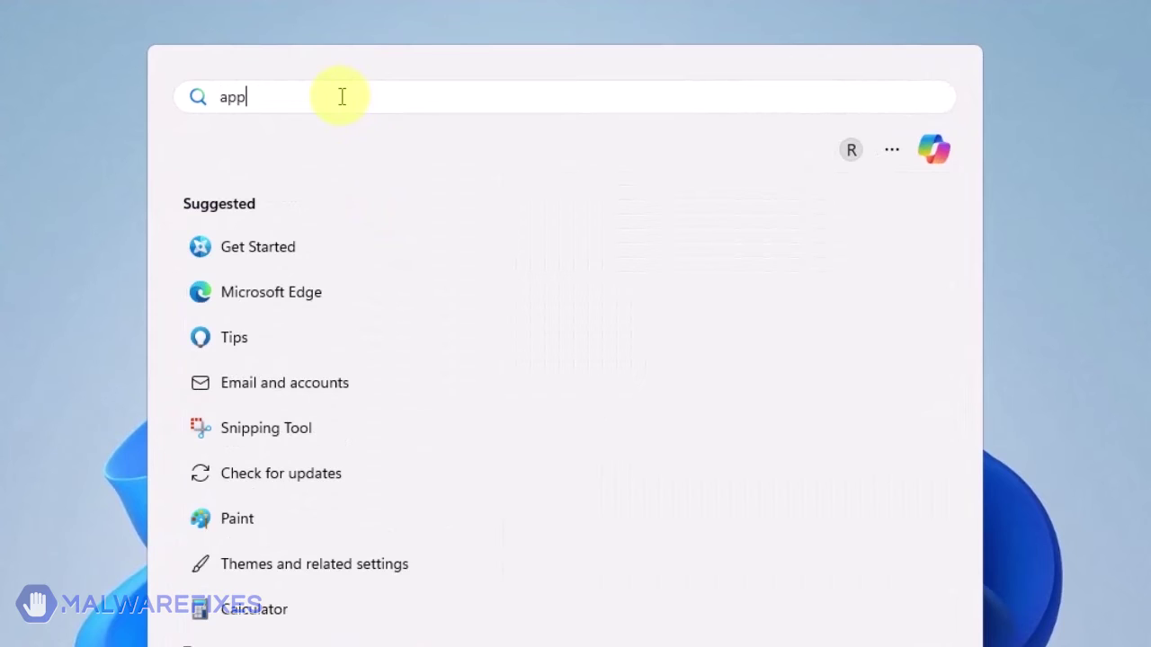
pyautogui.write('wiz.')
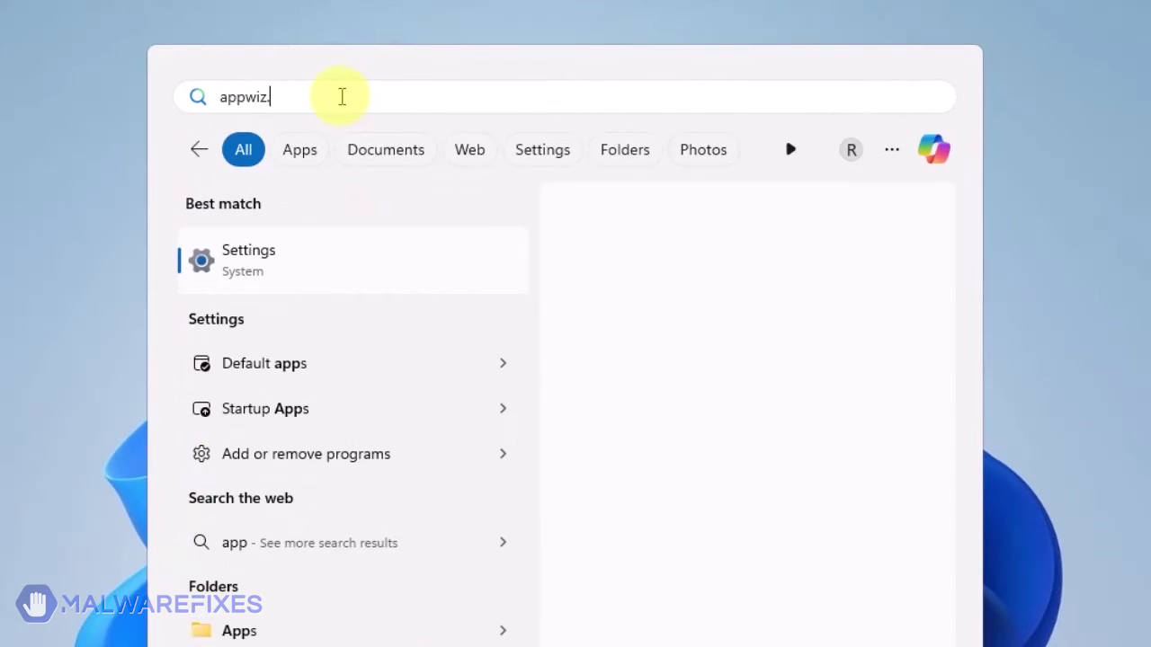
pyautogui.write('cpl')
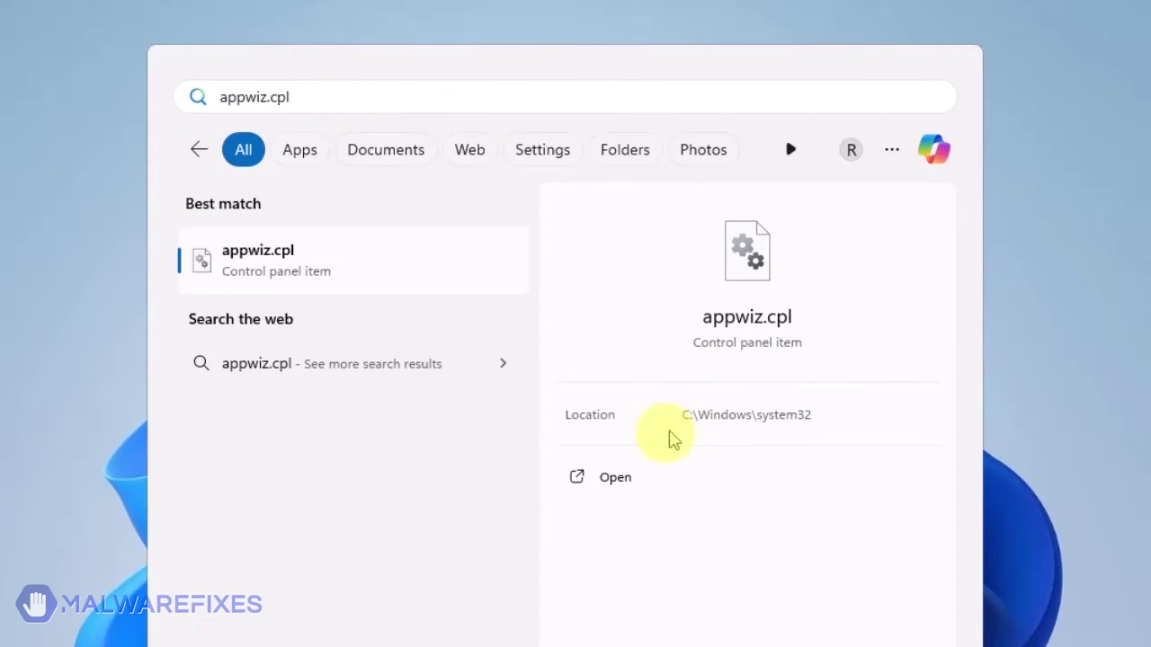
pyautogui.click(617, 484)
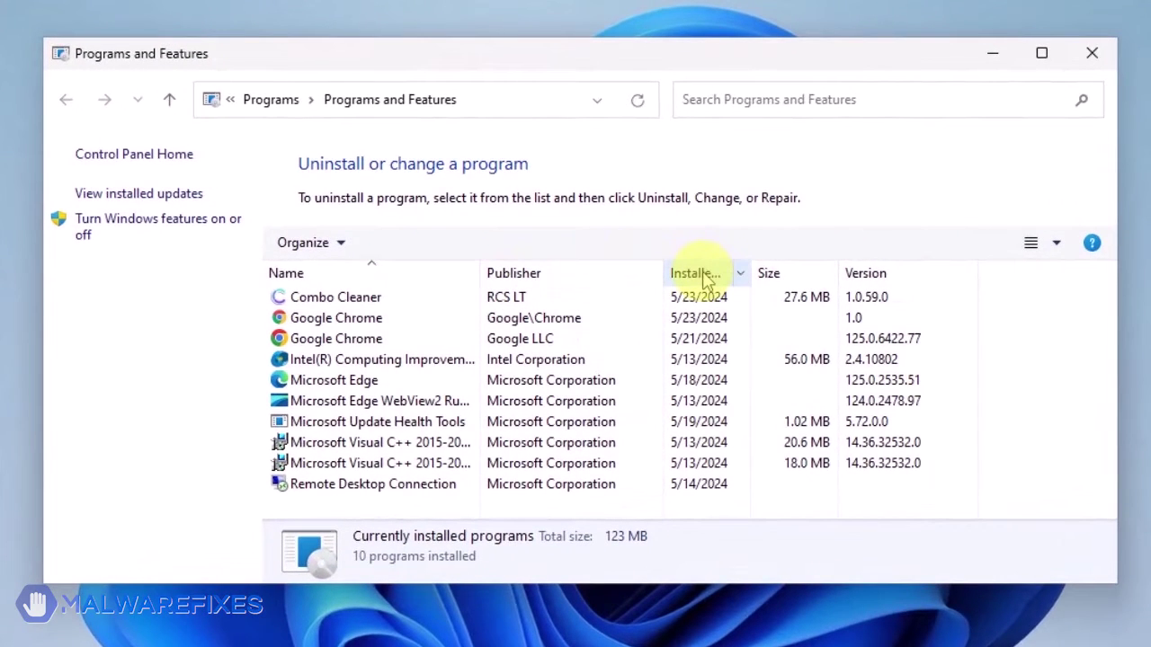
# Sort the installed programs by Installed On, newest first
pyautogui.click(706, 274)
pyautogui.click(706, 275)
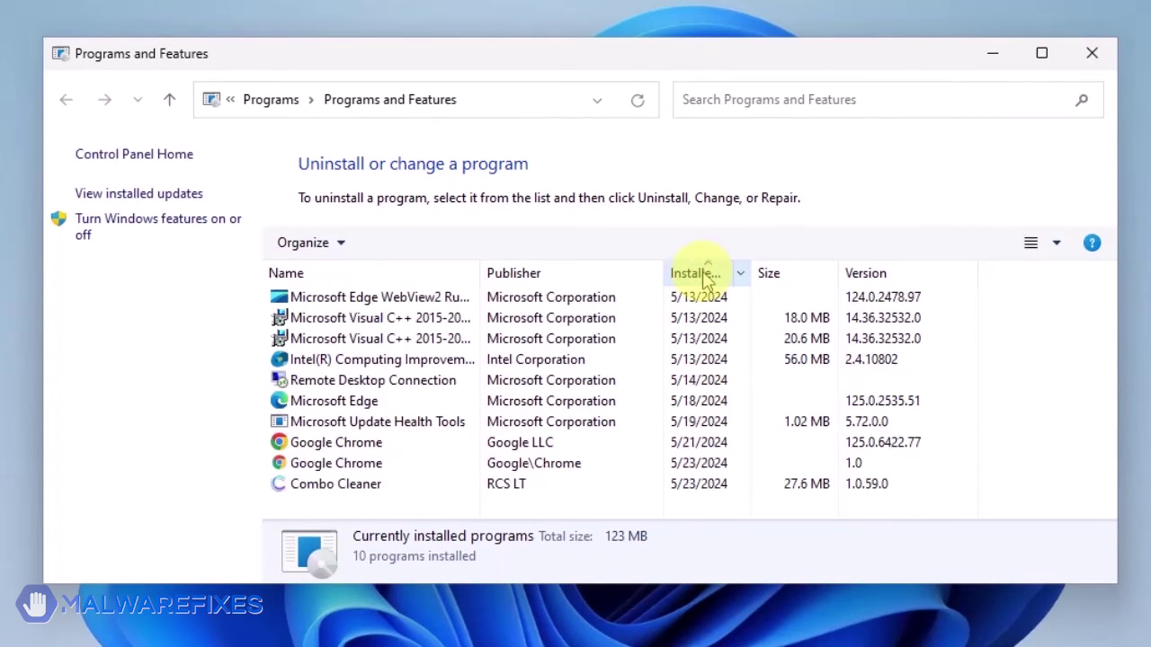
pyautogui.click(707, 274)
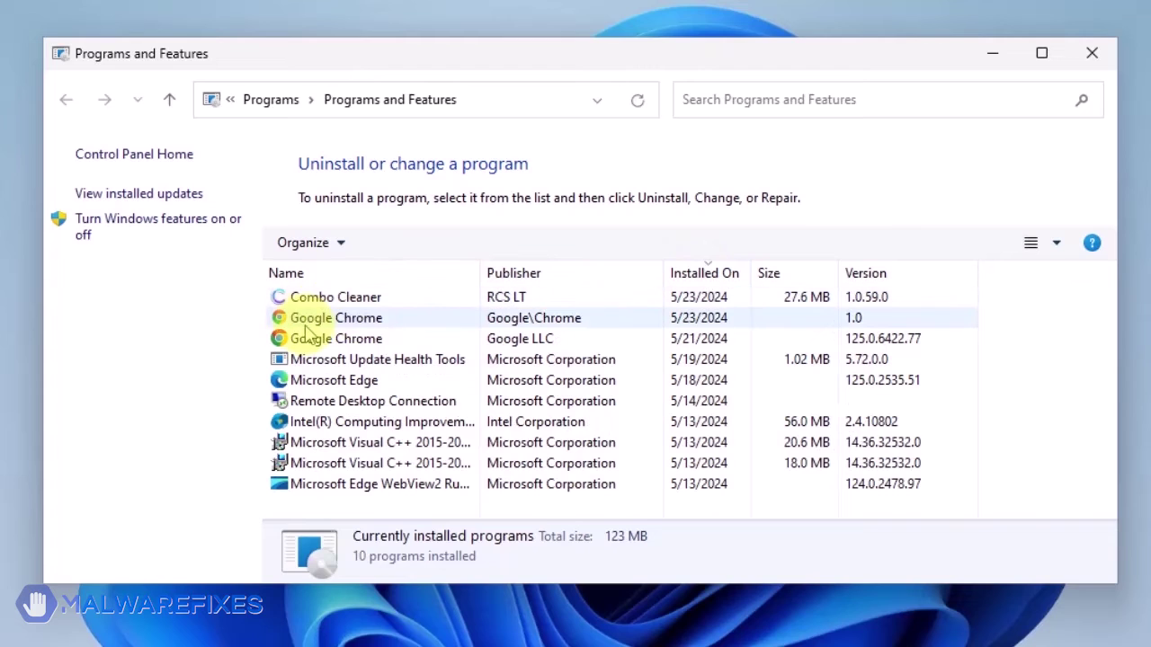
# Uninstall the fake Google\Chrome entry with its data deleted, then close Programs and Features
pyautogui.click(545, 321)
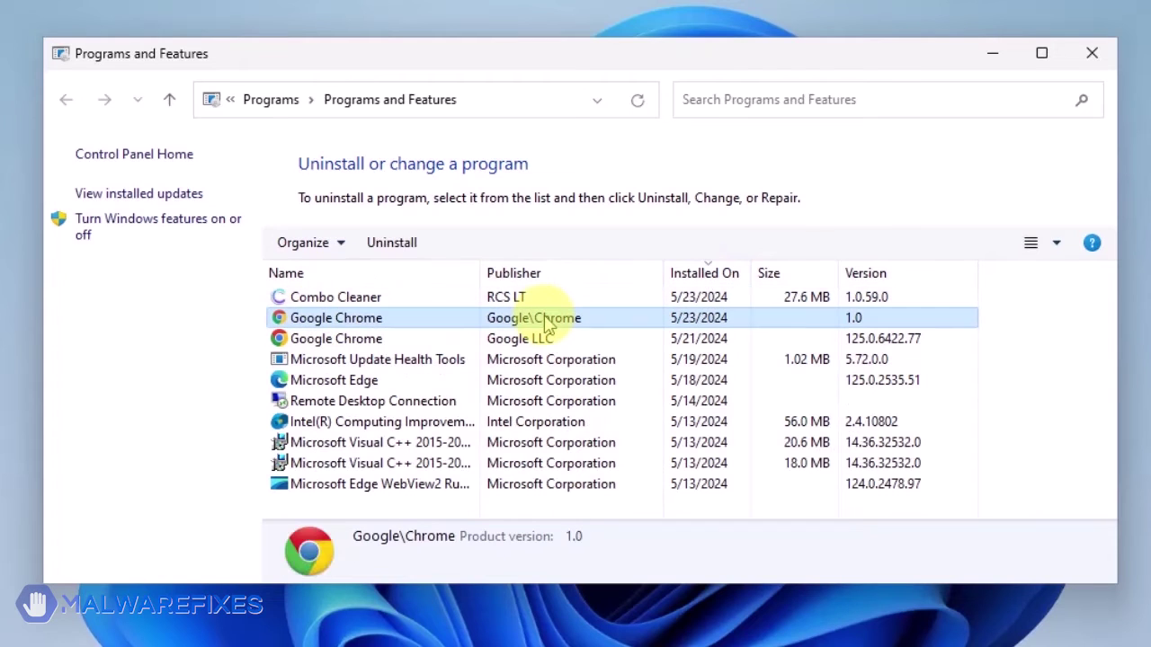
pyautogui.click(395, 243)
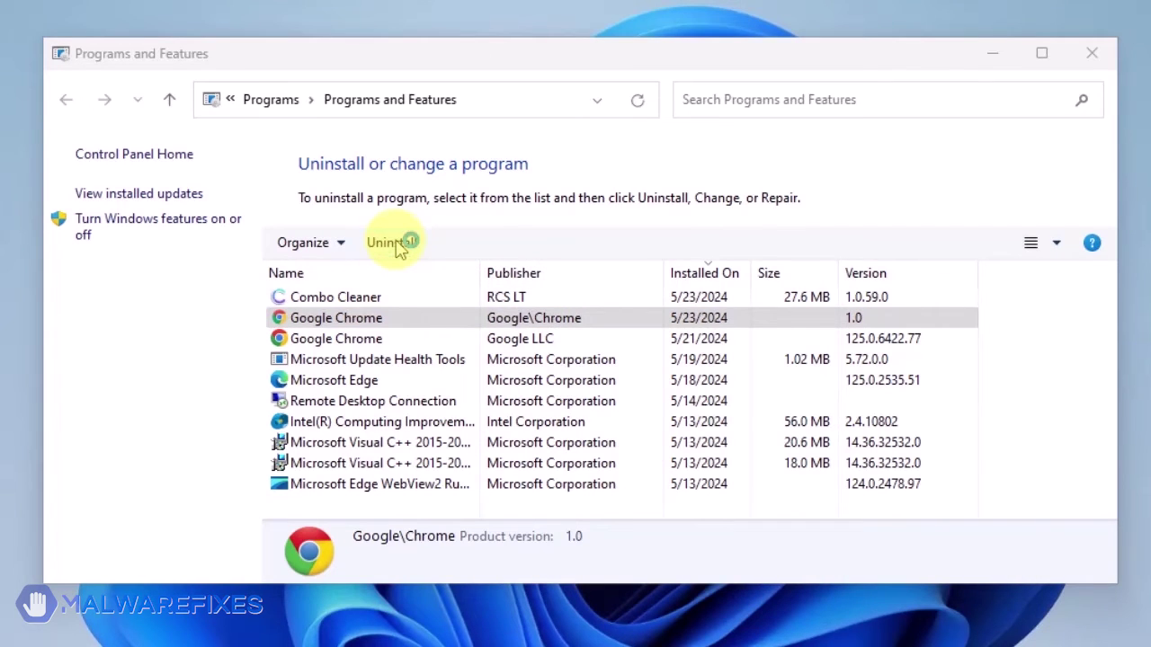
pyautogui.click(650, 375)
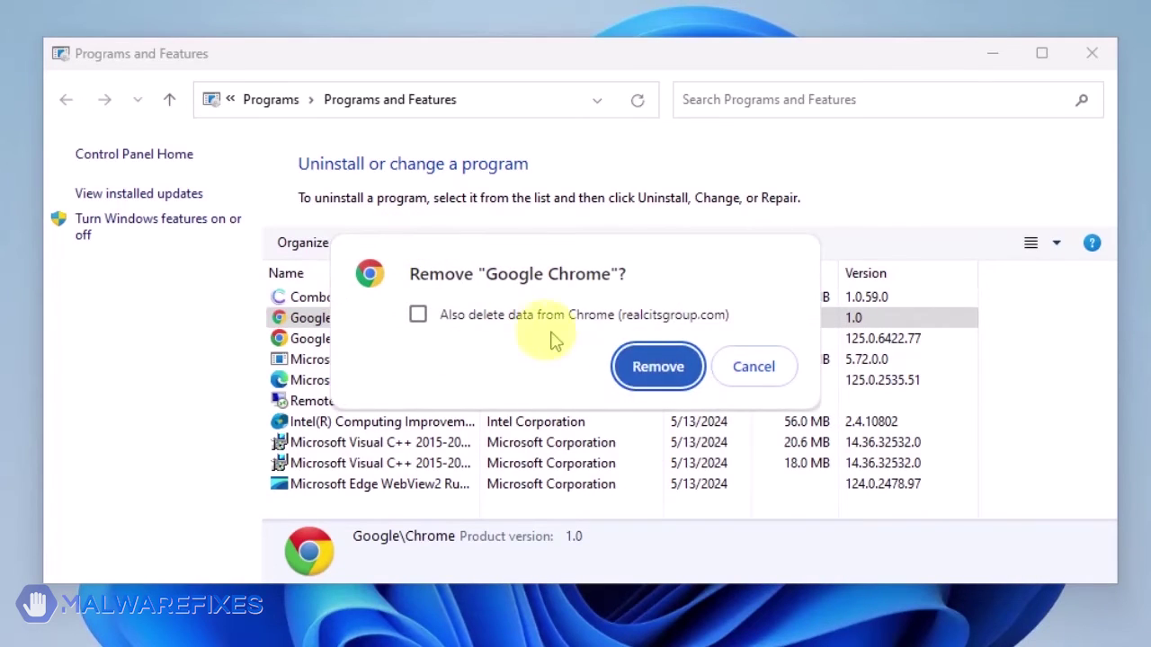
pyautogui.click(420, 319)
pyautogui.click(659, 373)
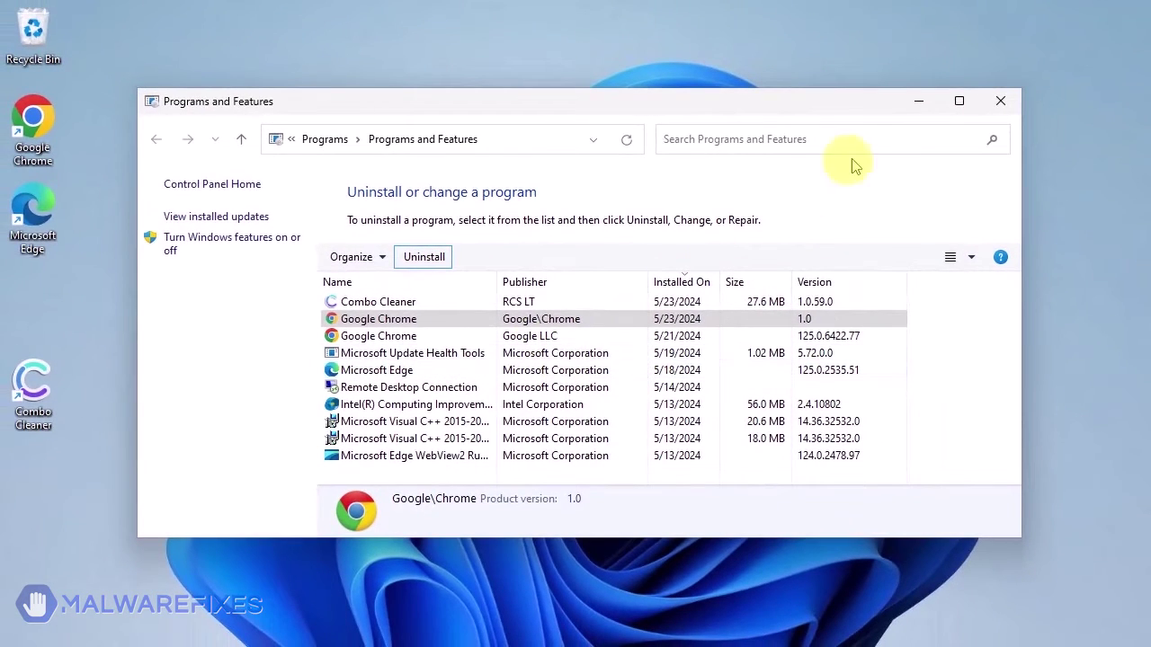
pyautogui.click(1004, 103)
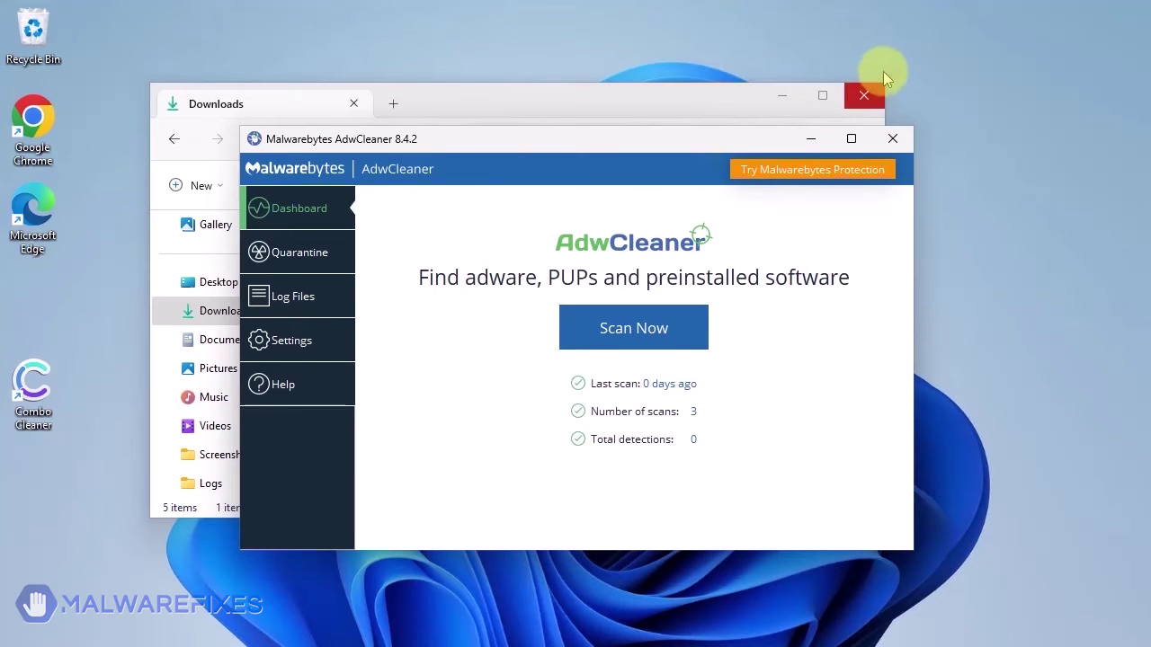
# Close the Downloads folder window, leaving AdwCleaner open
pyautogui.click(864, 94)
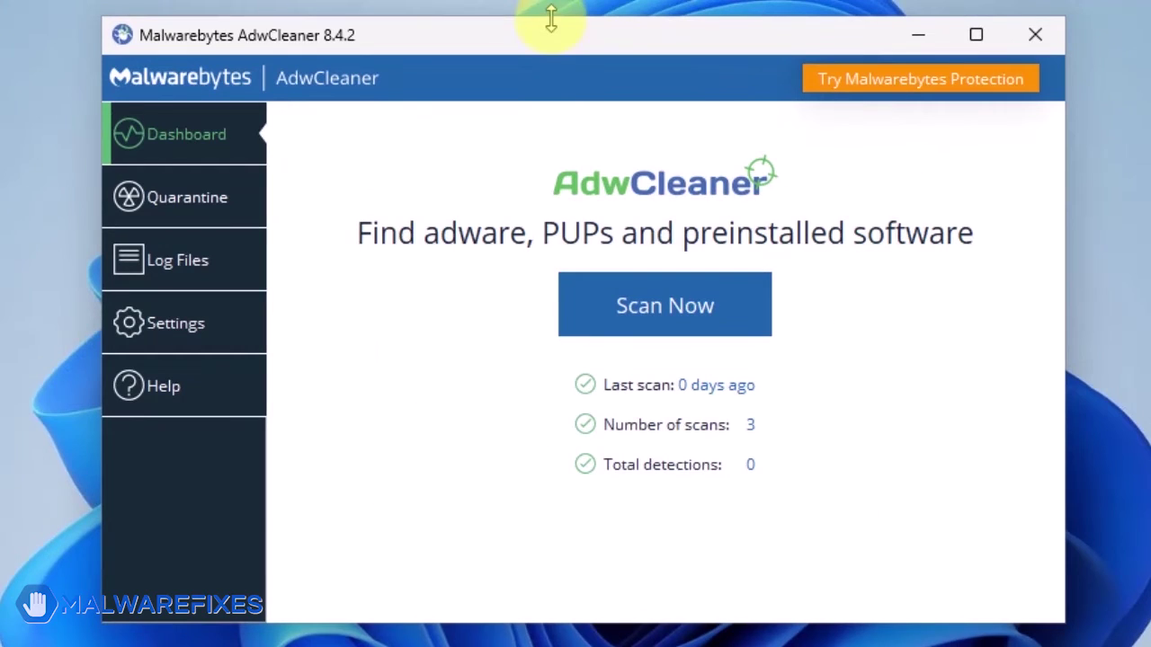
# Switch Reset Chrome policies and Reset IE policies On in Settings, then return to Dashboard
pyautogui.click(160, 330)
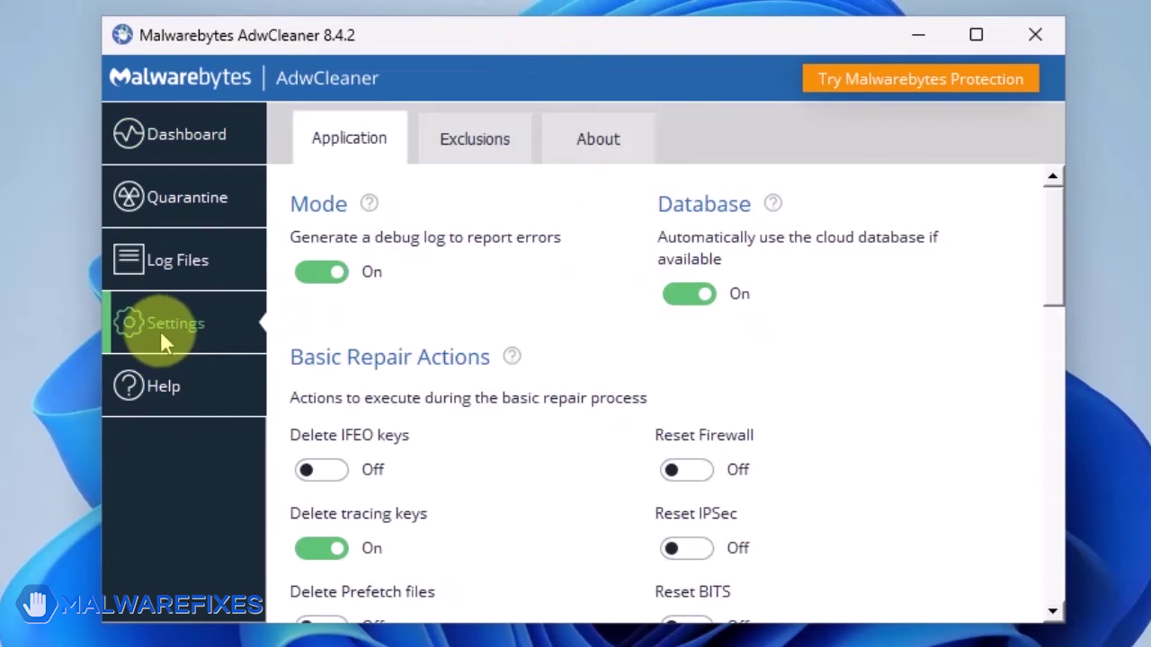
pyautogui.scroll(-2, 567, 348)
pyautogui.scroll(-1, 566, 349)
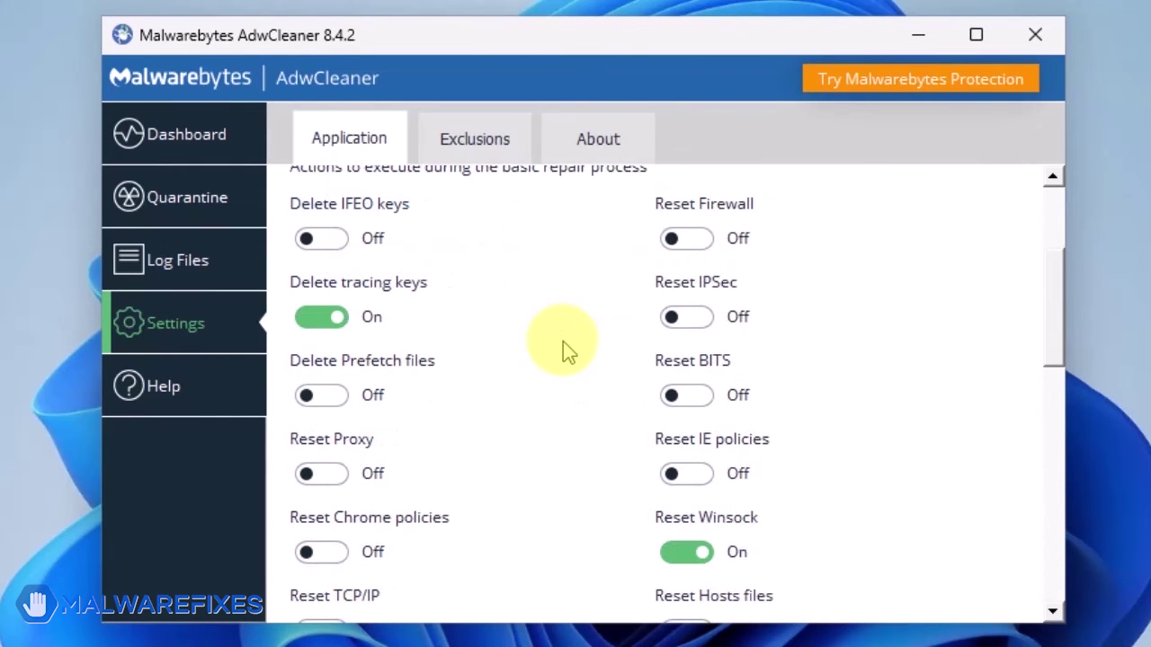
pyautogui.scroll(-1, 565, 346)
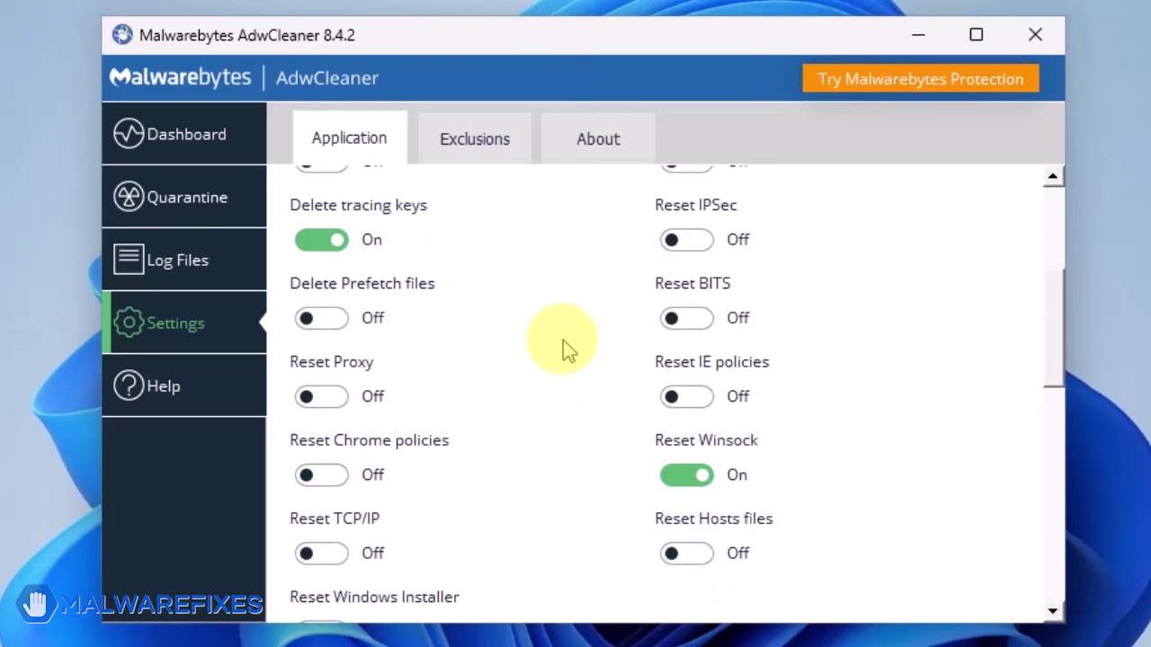
pyautogui.click(324, 479)
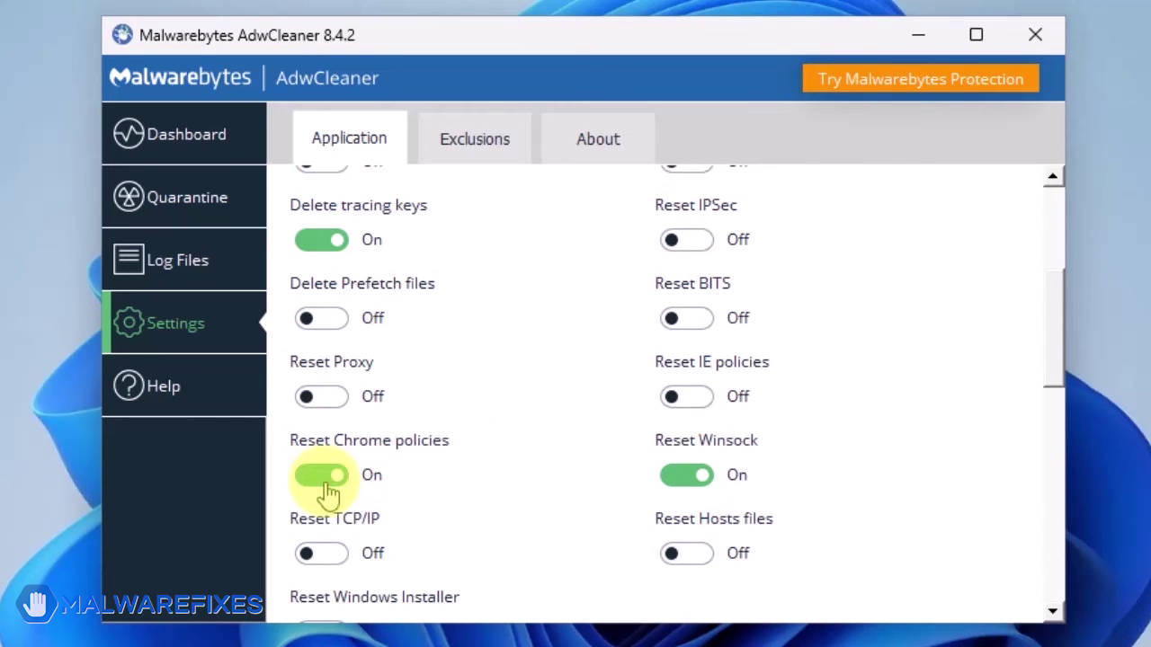
pyautogui.click(706, 413)
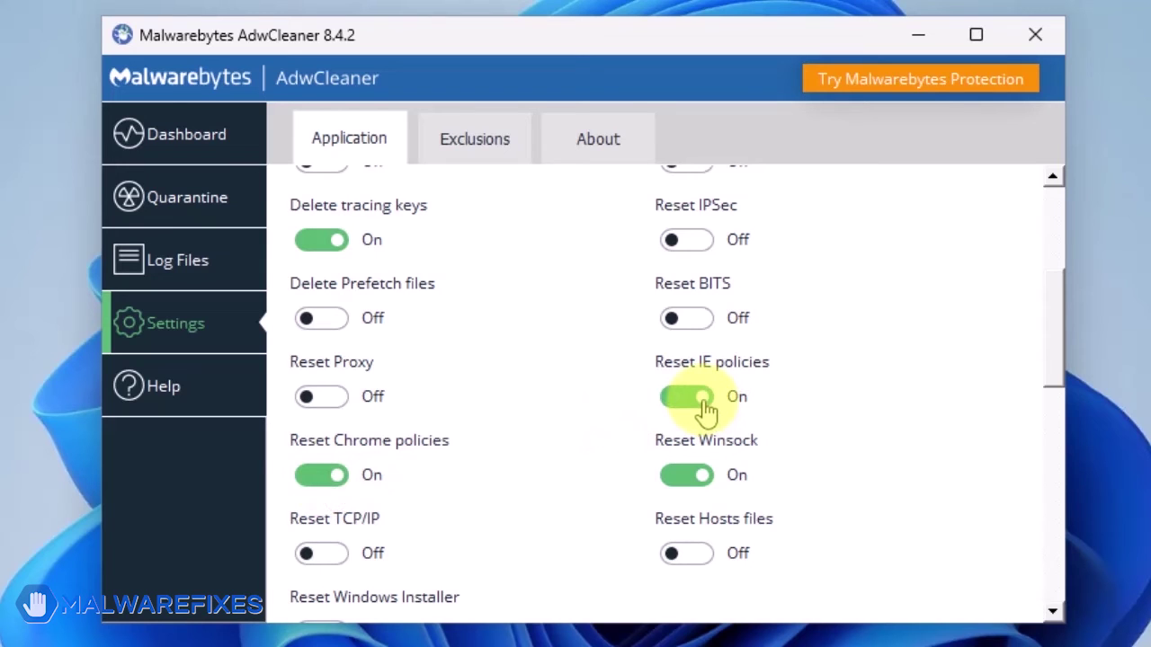
pyautogui.click(178, 142)
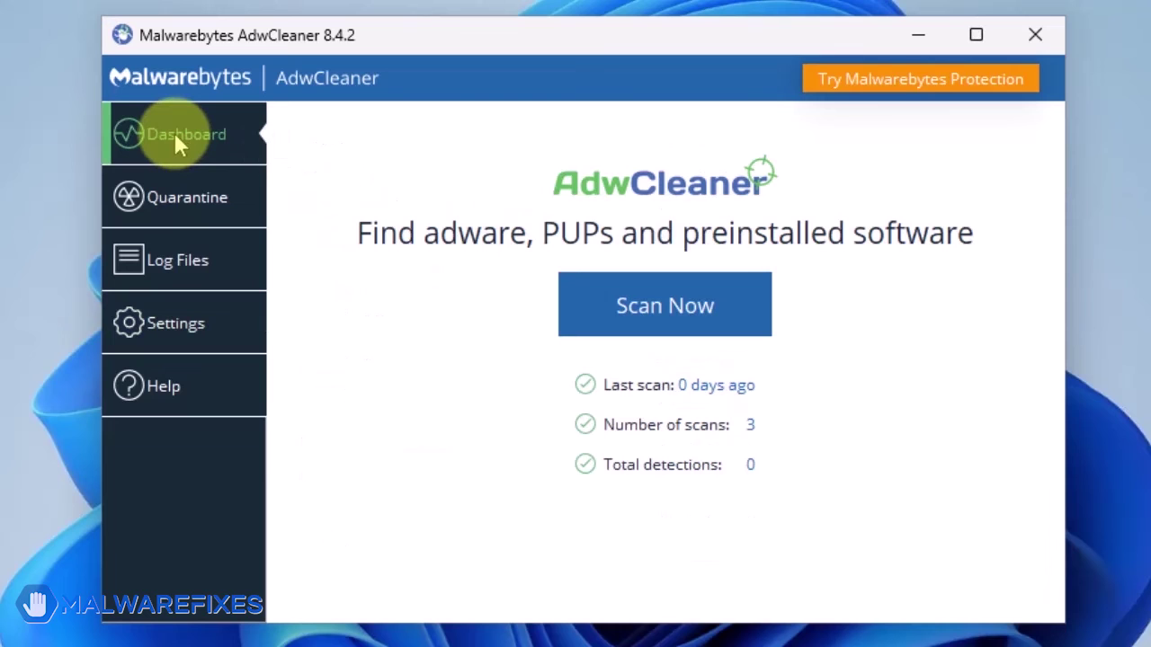
# Scan the system, then run and confirm the Basic Repair
pyautogui.click(660, 310)
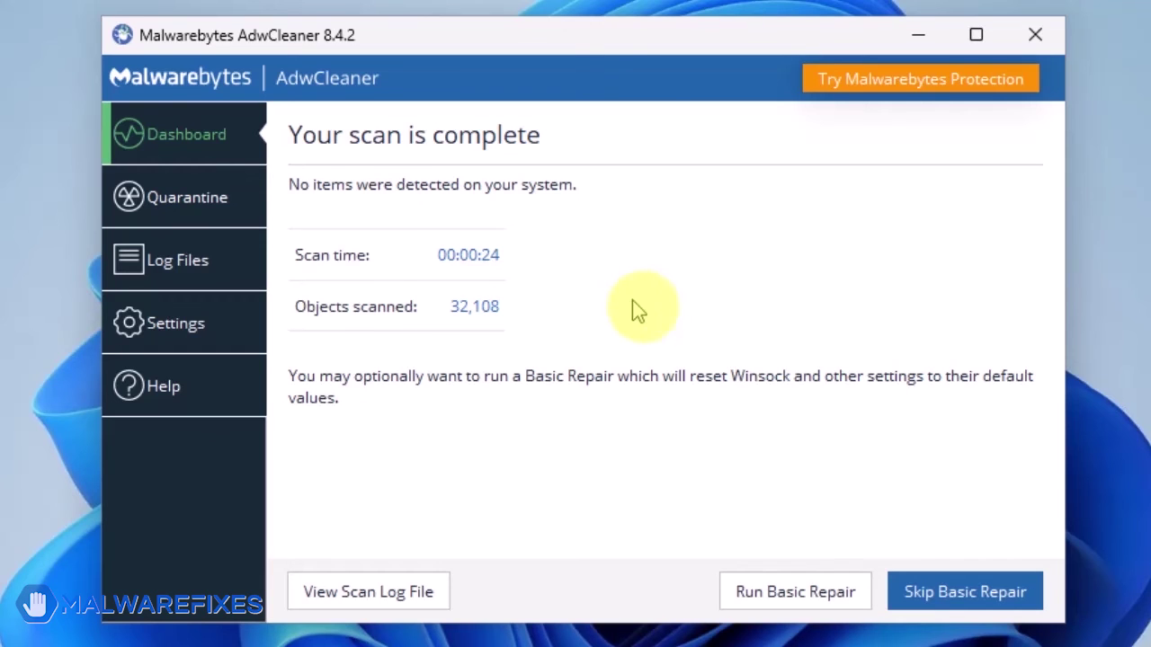
pyautogui.click(814, 609)
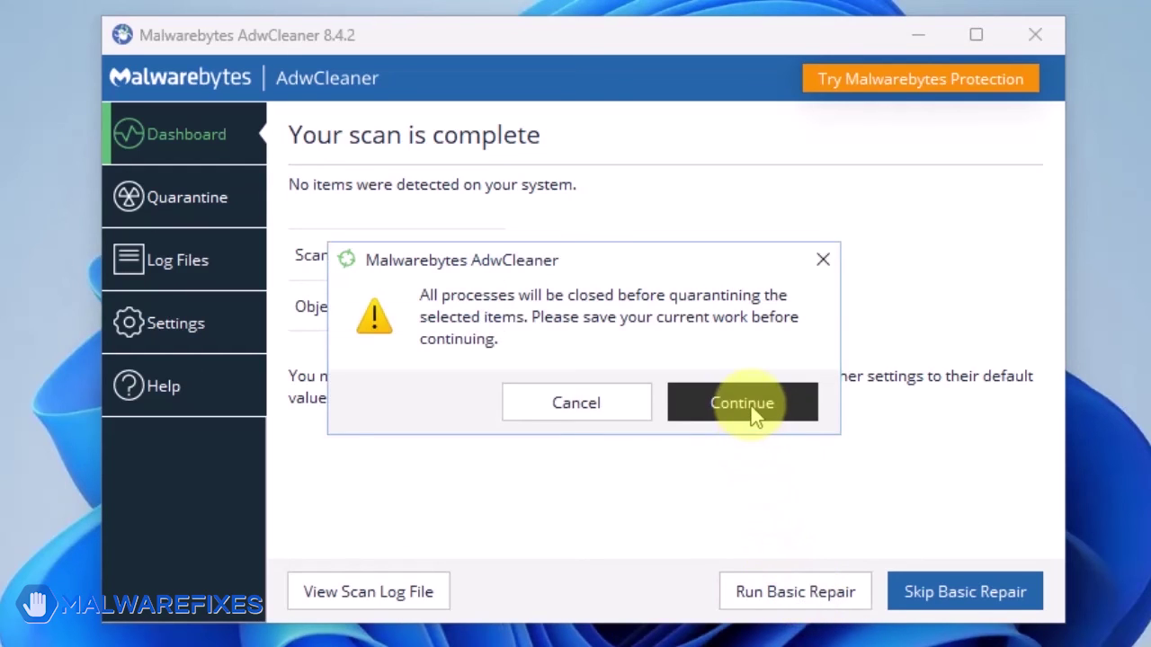
pyautogui.click(753, 412)
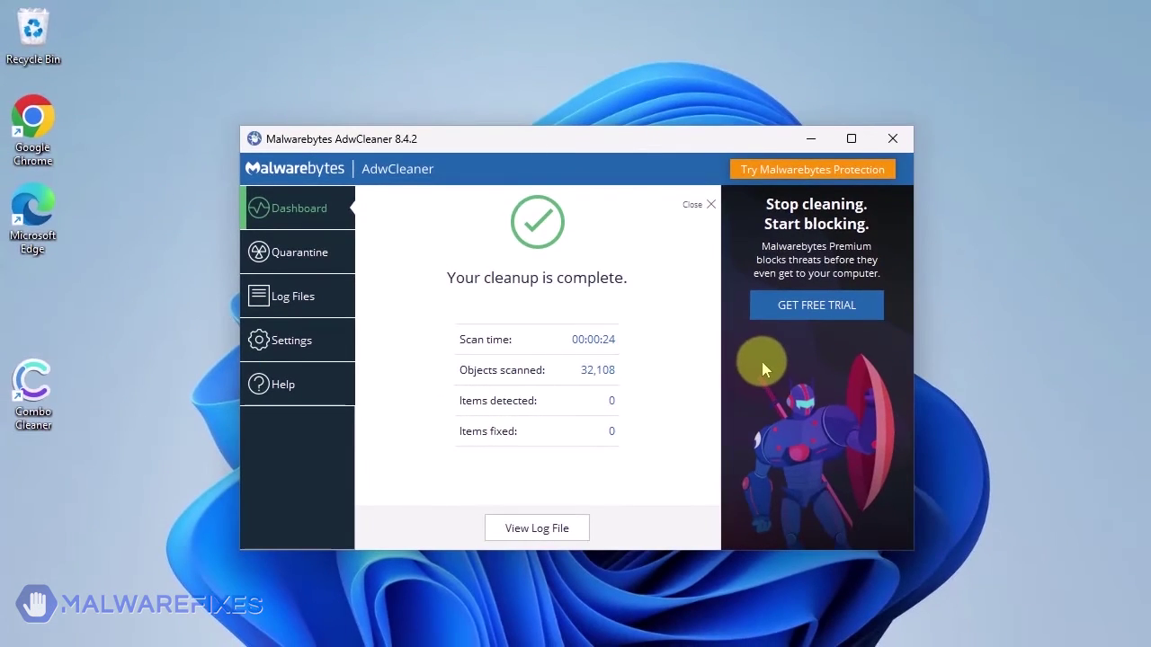
# Close the AdwCleaner window
pyautogui.click(895, 139)
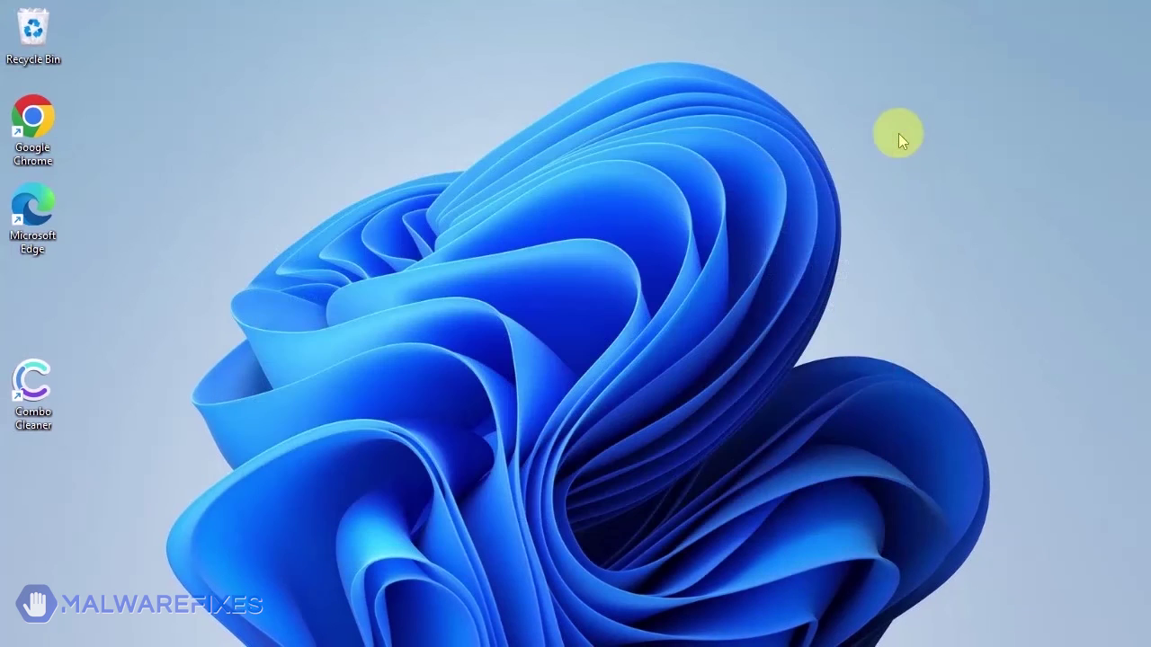